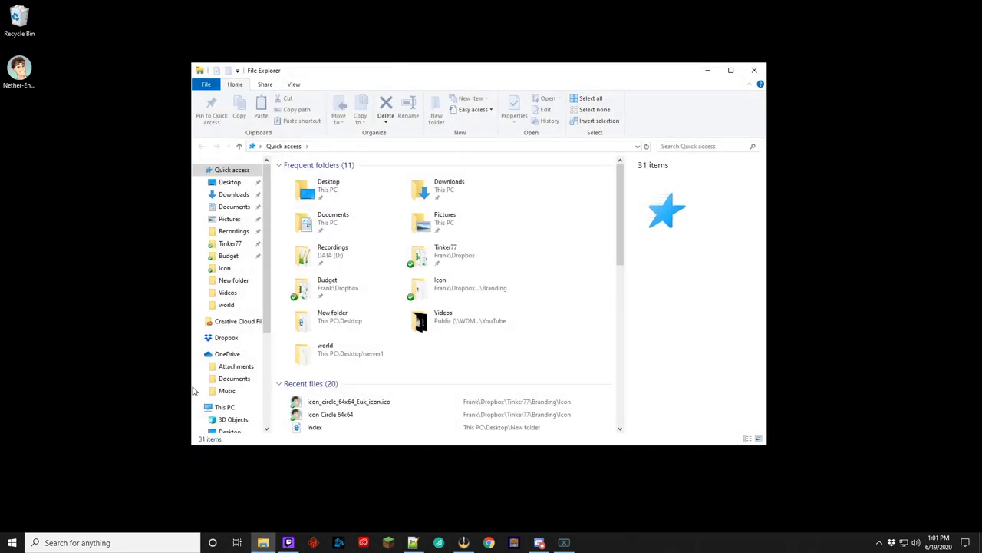
# - Open a fresh File Explorer window at %appdata% and go to the saves folder inside .minecraft
pyautogui.click(755, 69)
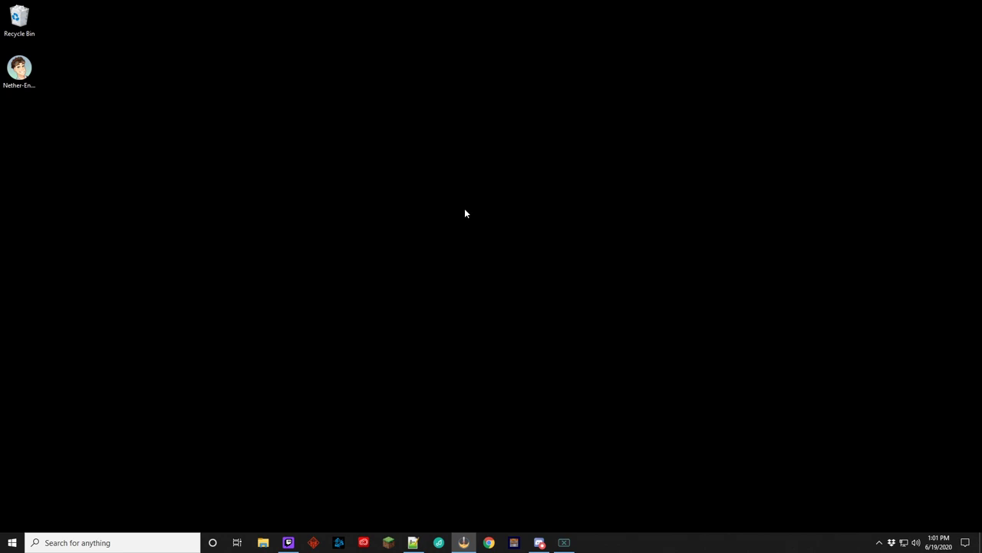
pyautogui.press('super+e')
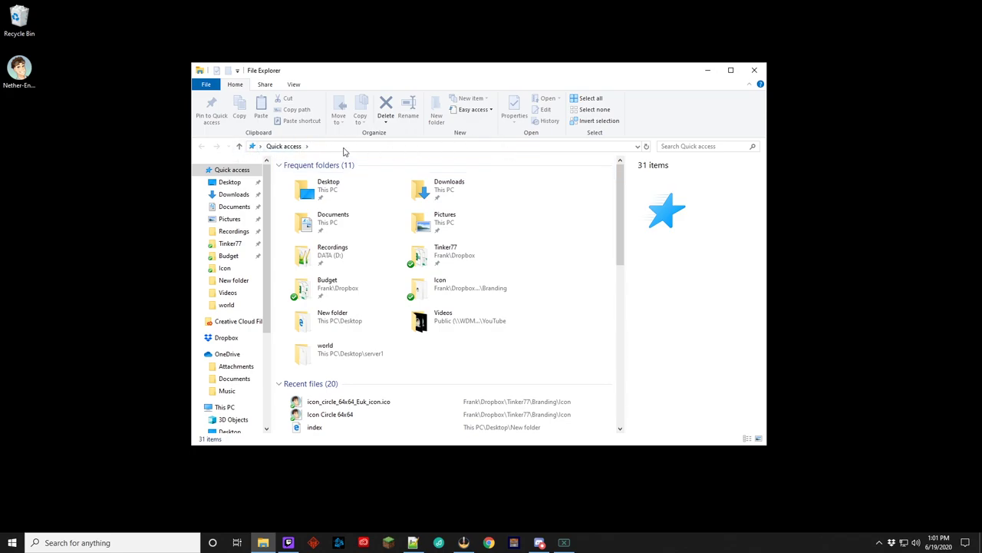
pyautogui.click(344, 147)
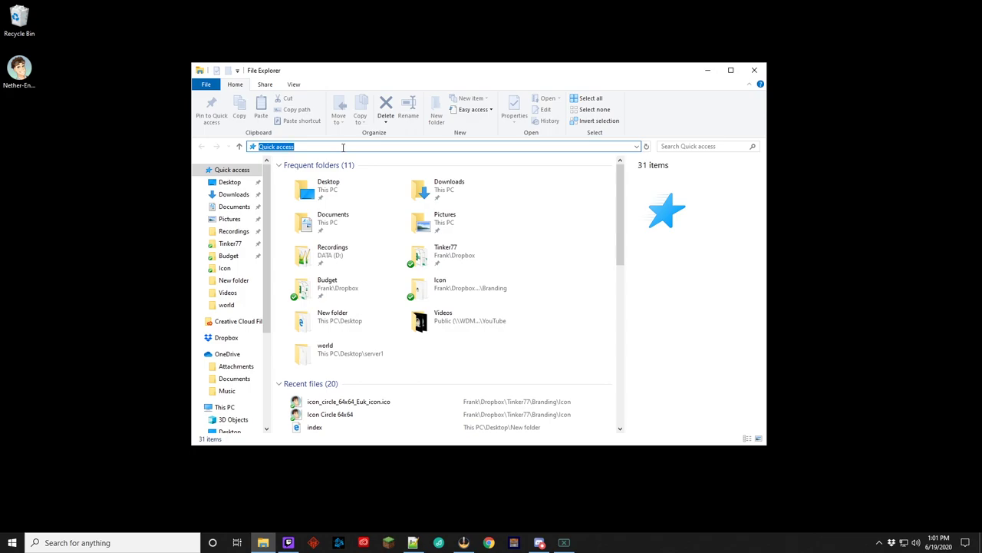
pyautogui.write('%appdata%')
pyautogui.press('Return')
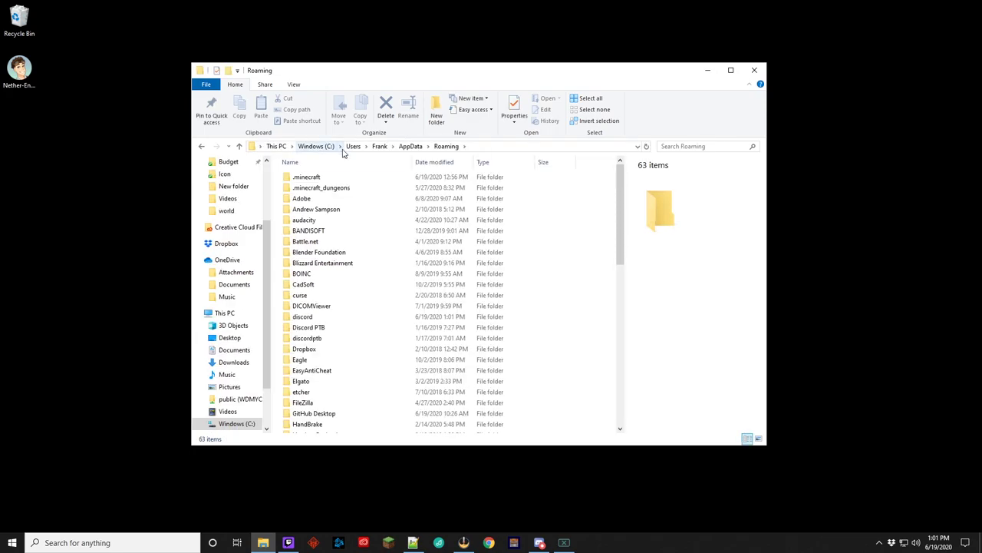
pyautogui.doubleClick(306, 177)
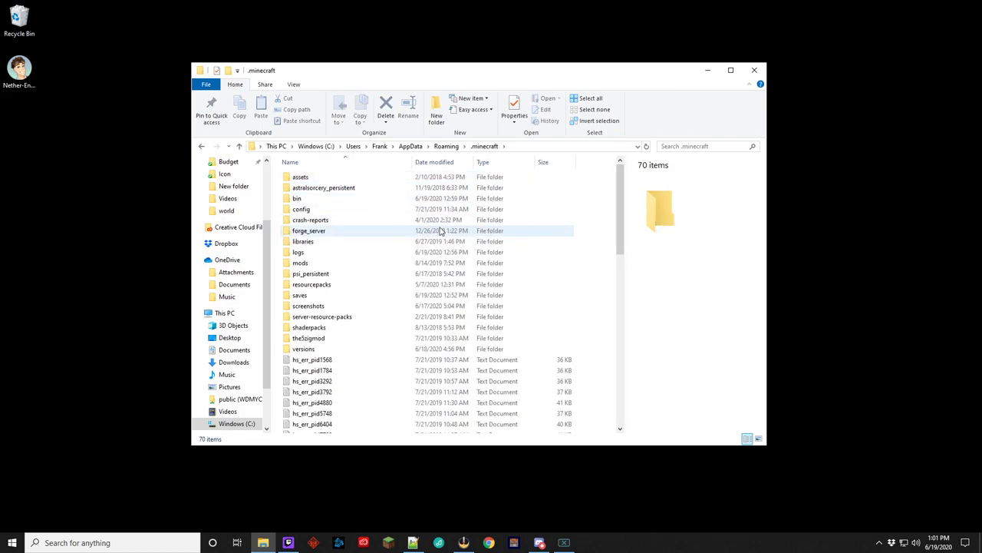
pyautogui.doubleClick(297, 299)
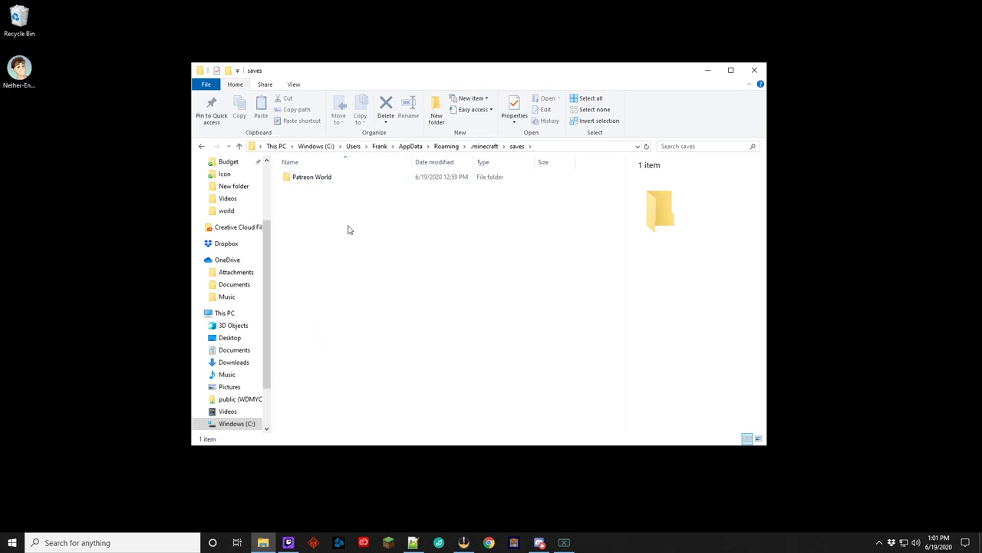
# - Look inside the DIM-1 folder of the Patreon World save, then delete the DIM-1 folder
pyautogui.click(297, 178)
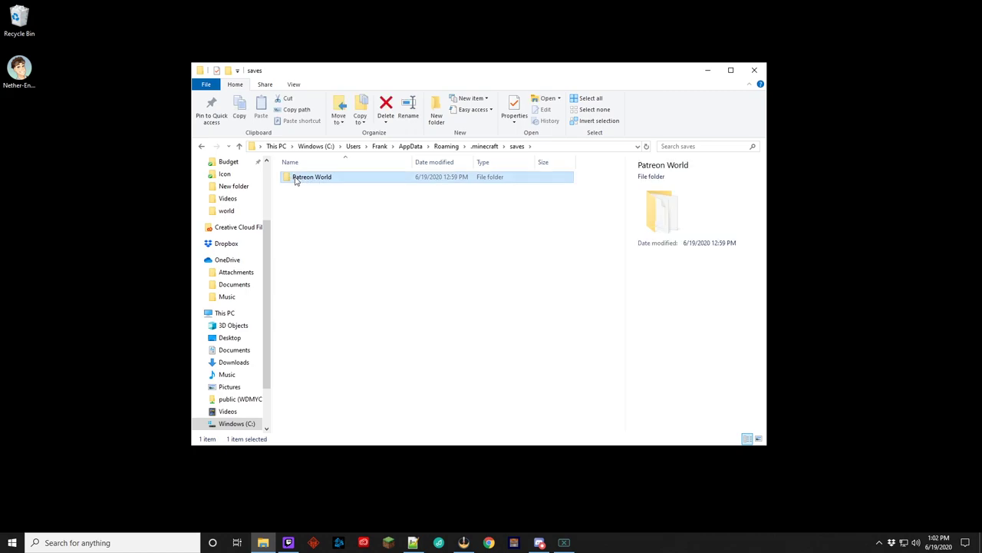
pyautogui.doubleClick(296, 180)
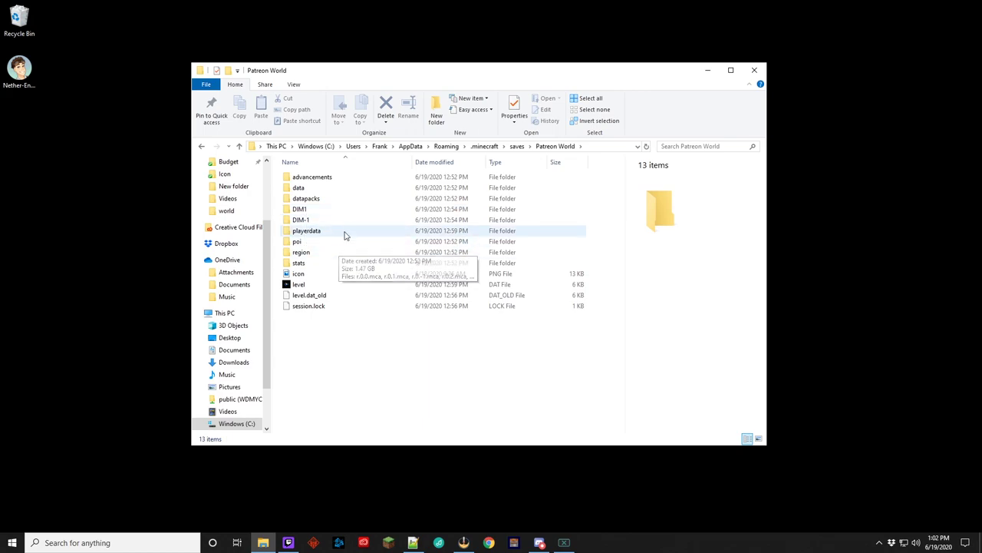
pyautogui.doubleClick(298, 220)
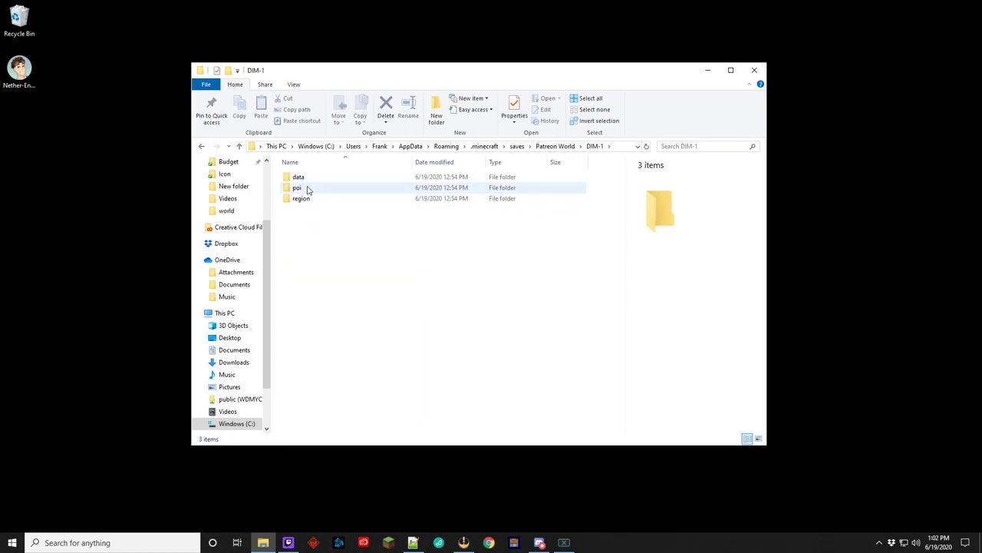
pyautogui.click(202, 145)
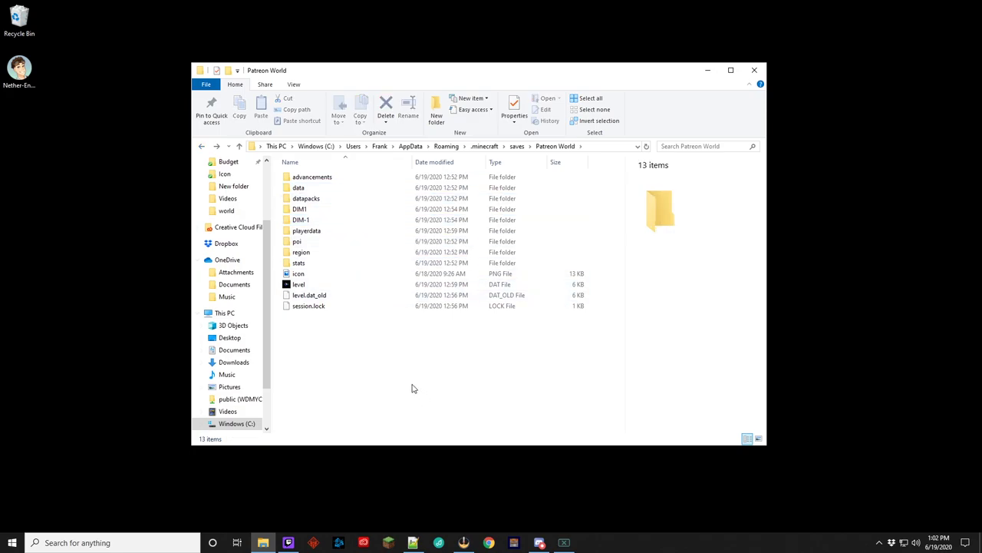
pyautogui.click(307, 222)
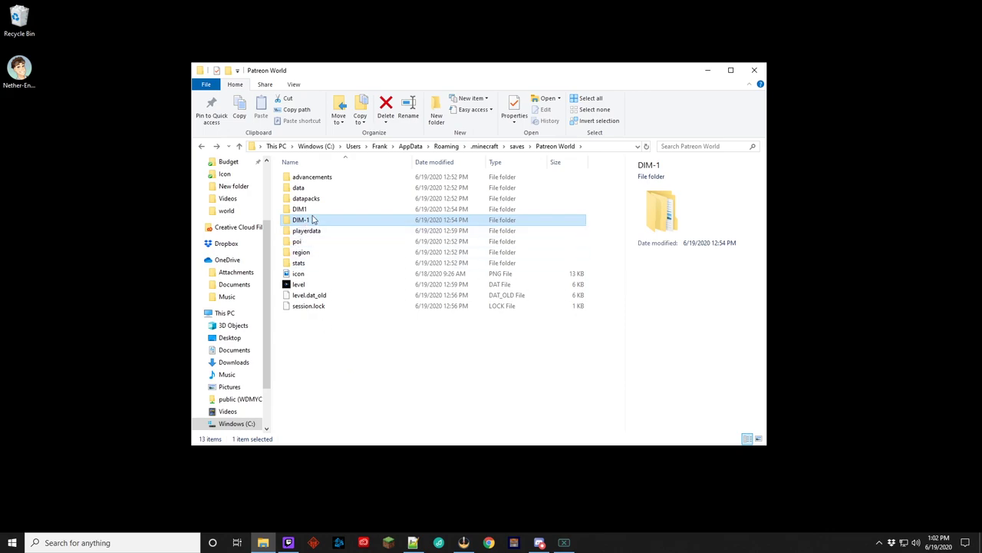
pyautogui.press('Delete')
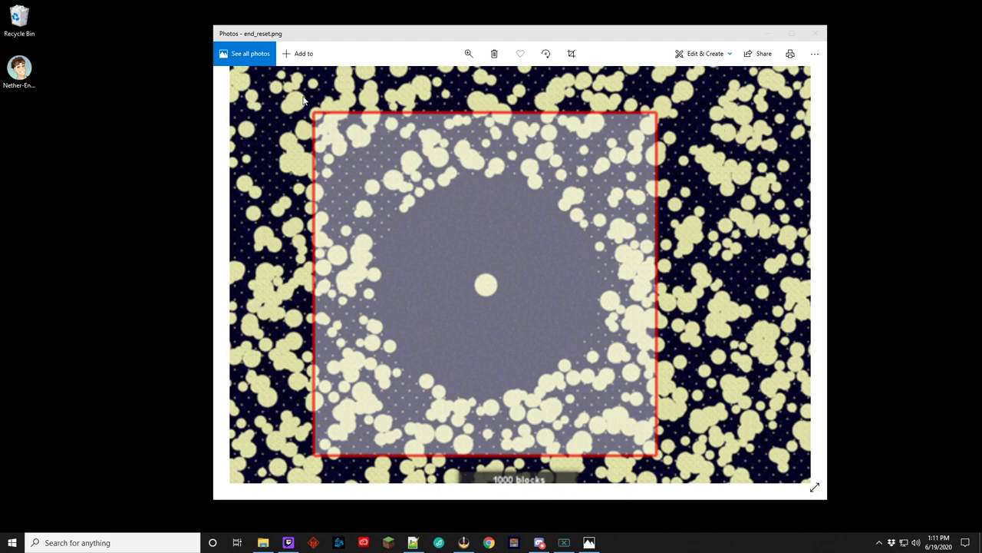
# - Compare the region coordinate grid in the Notepad++ file "new 3" with the end_reset.png map in Photos
pyautogui.click(410, 542)
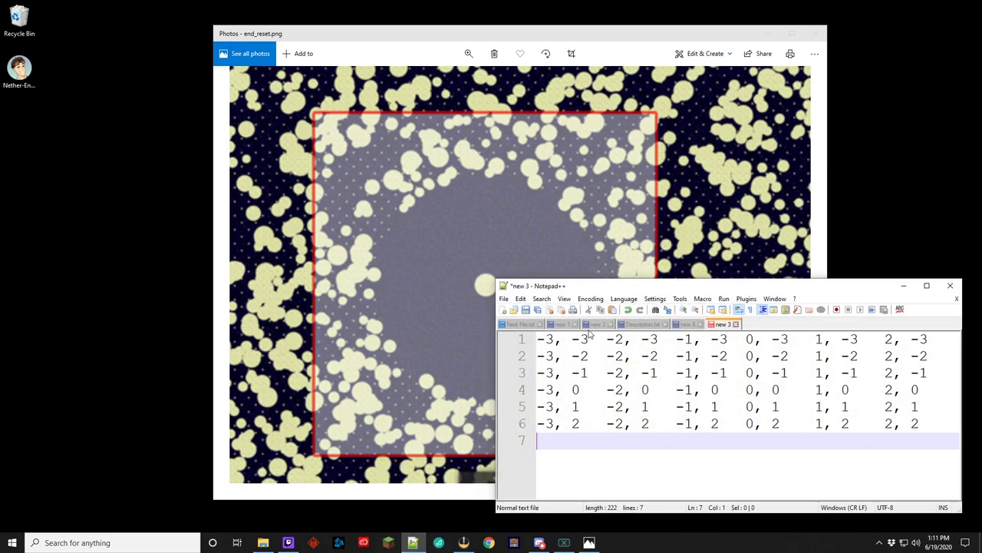
pyautogui.moveTo(538, 339); pyautogui.dragTo(658, 338)
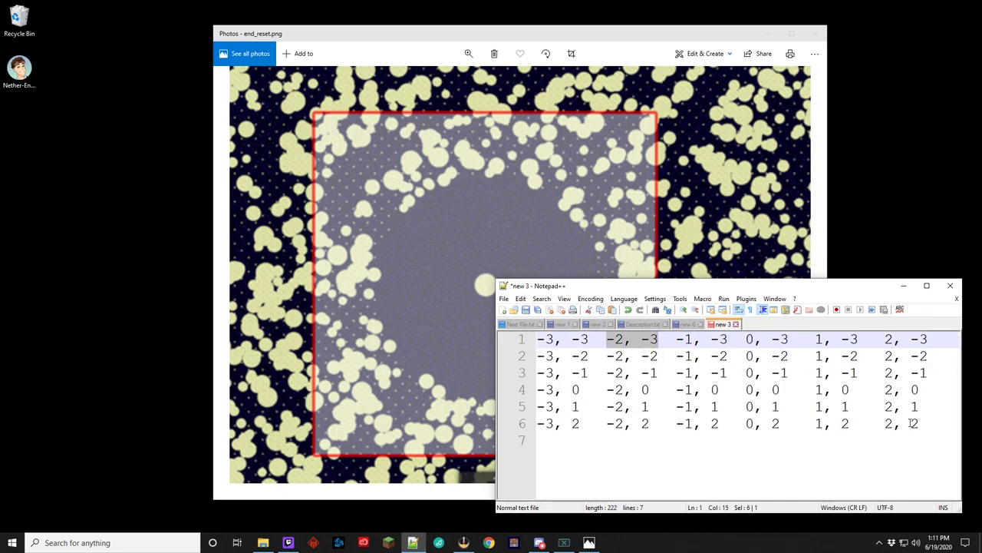
pyautogui.click(476, 33)
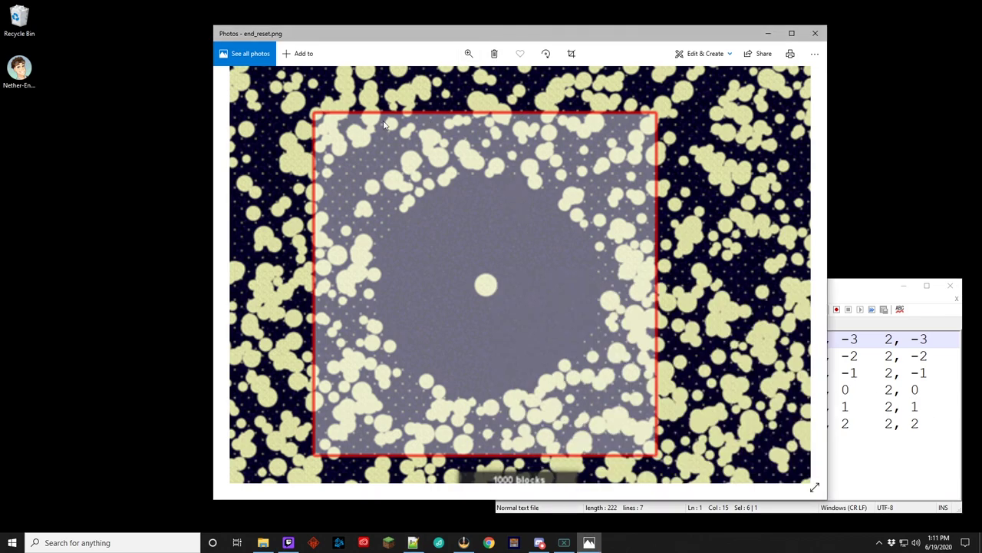
pyautogui.click(846, 294)
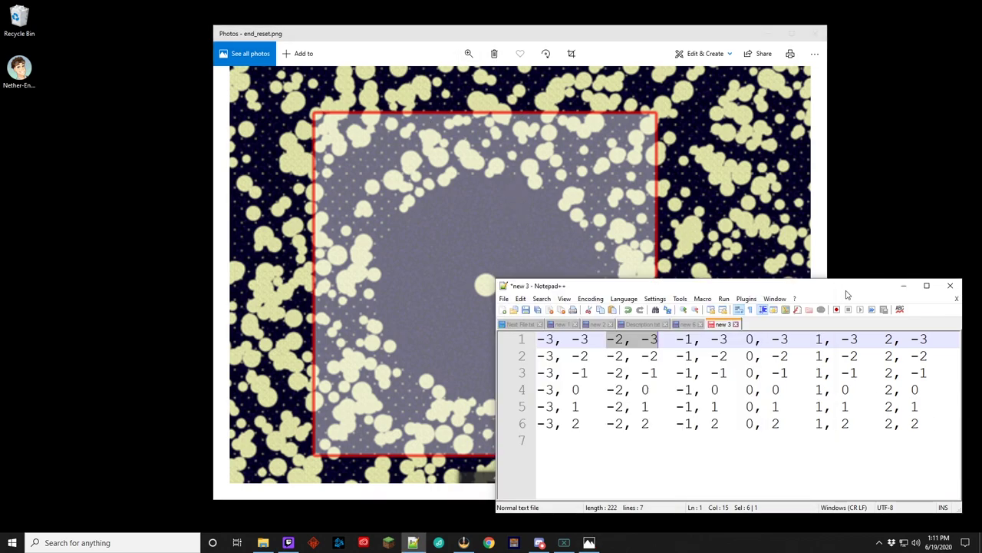
pyautogui.click(943, 431)
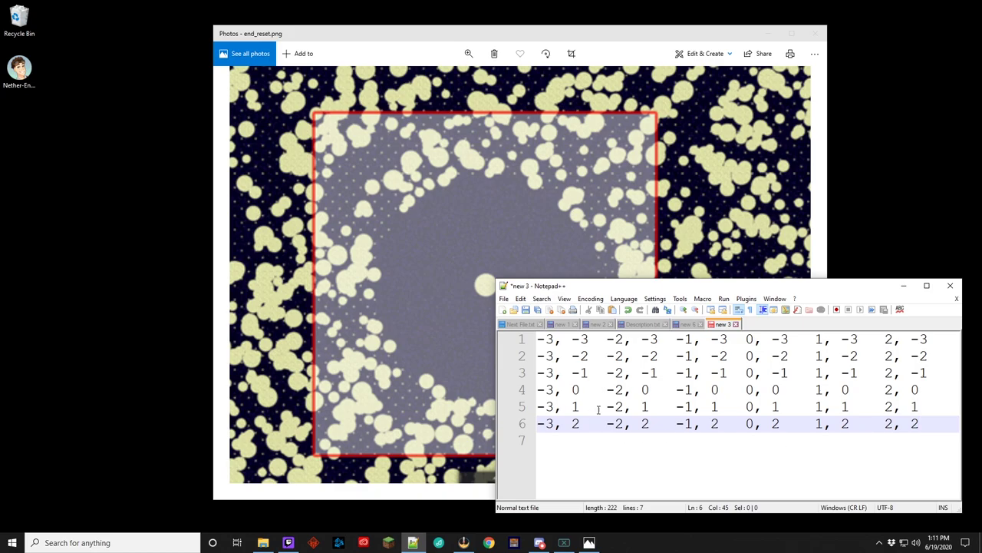
pyautogui.click(620, 41)
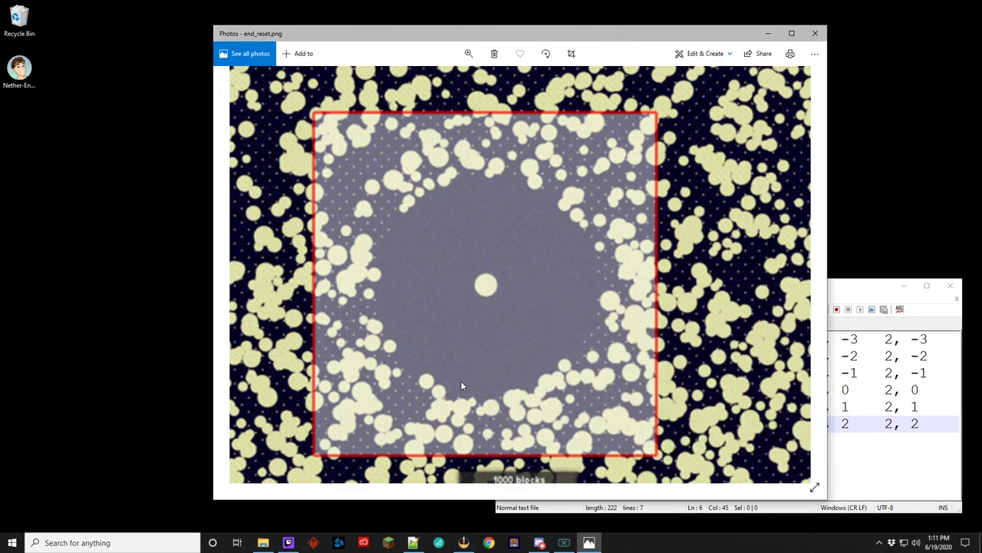
# - Switch to File Explorer and open the region folder inside Patreon World's DIM1 folder
pyautogui.click(262, 542)
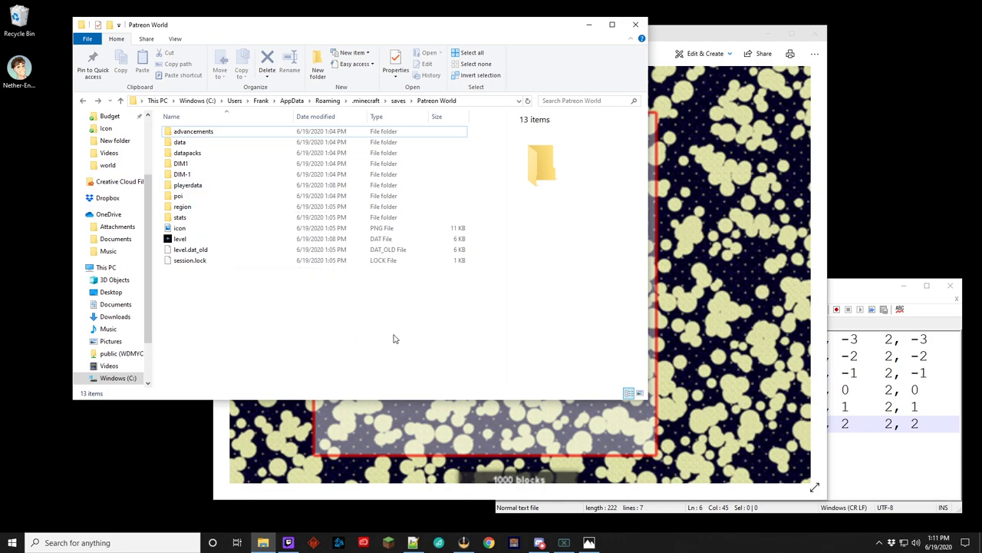
pyautogui.doubleClick(181, 166)
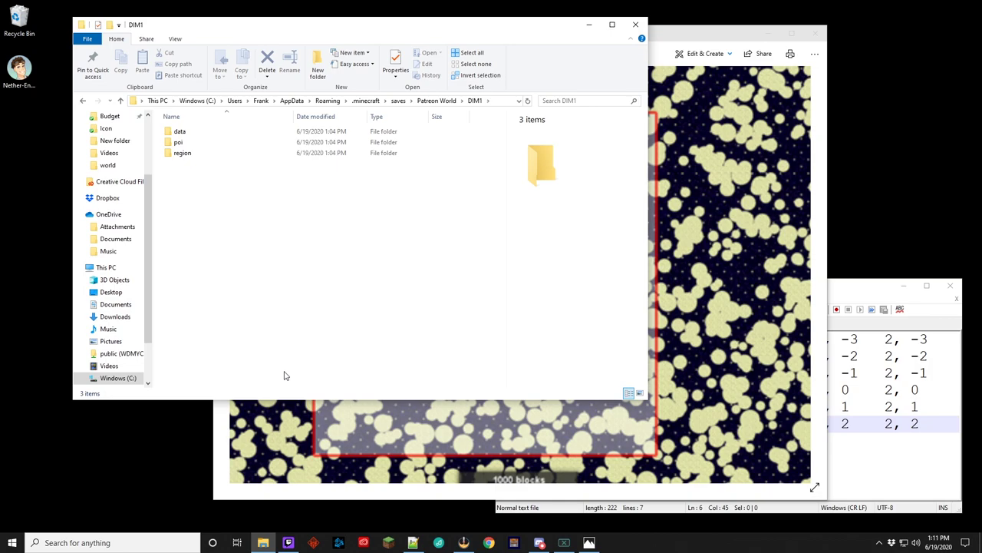
pyautogui.doubleClick(183, 155)
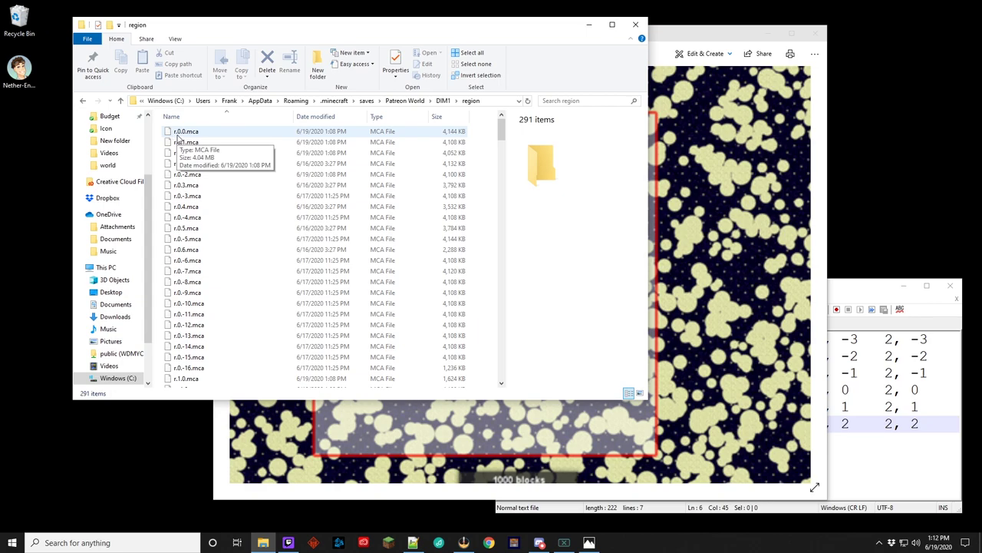
# - Match the region coordinates in Notepad++, from -3, -3 to 2, 2, against the .mca files in the region folder
pyautogui.hotkey('alt', 'Tab')
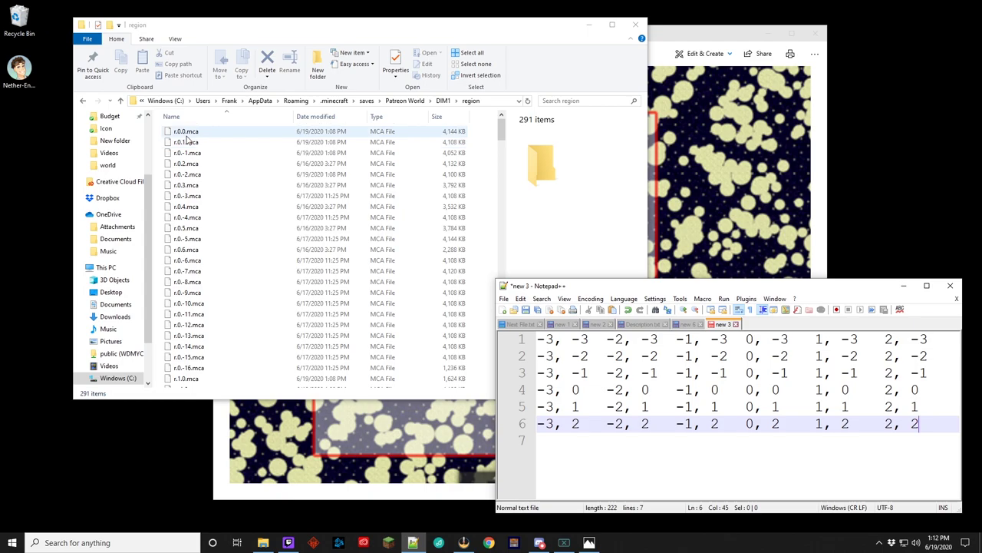
pyautogui.moveTo(744, 393); pyautogui.dragTo(781, 389)
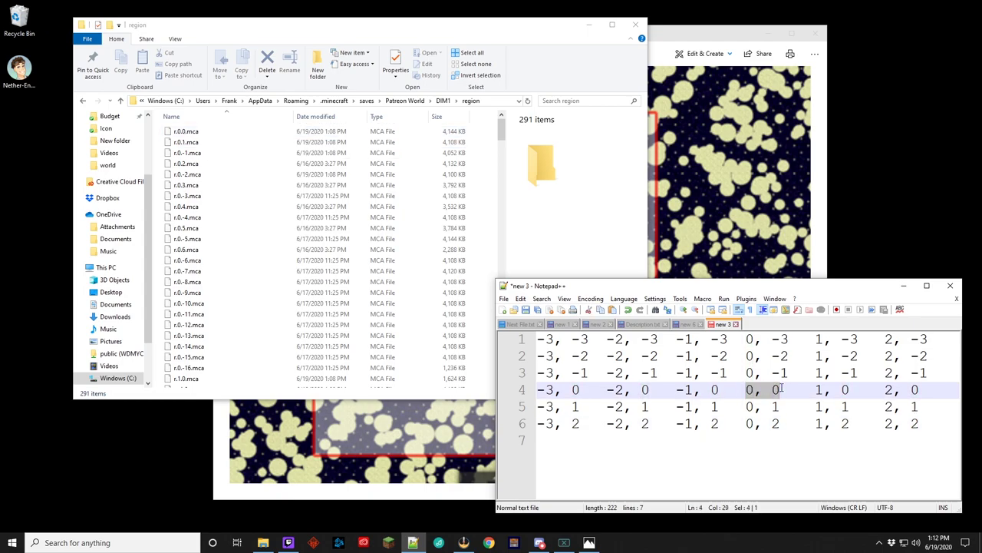
pyautogui.scroll(-1, 188, 162)
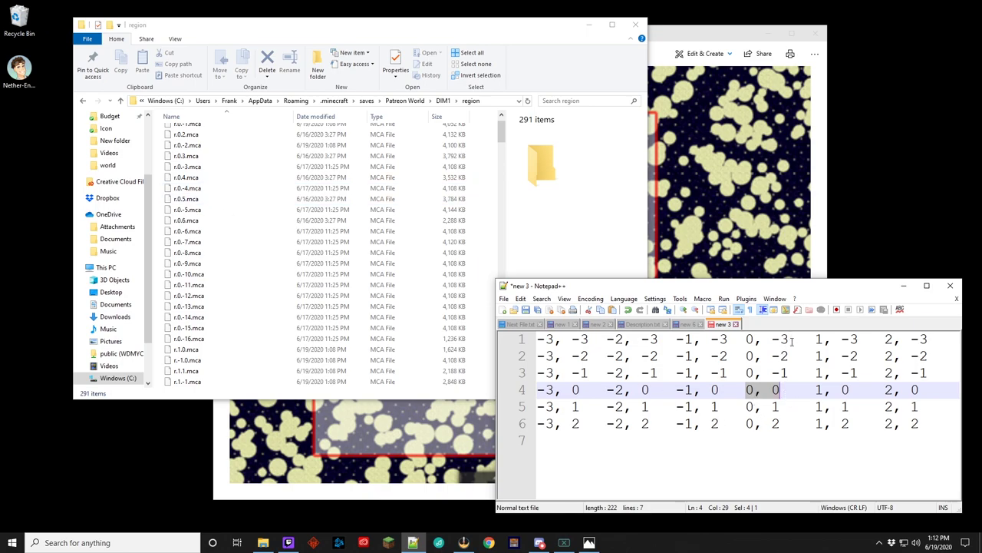
pyautogui.click(191, 188)
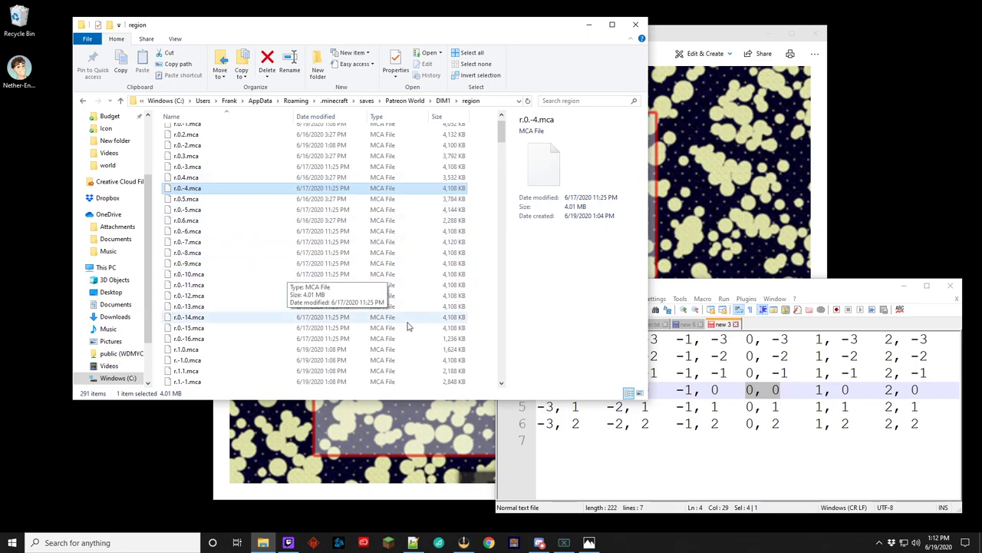
pyautogui.click(792, 464)
pyautogui.moveTo(915, 424); pyautogui.dragTo(523, 341)
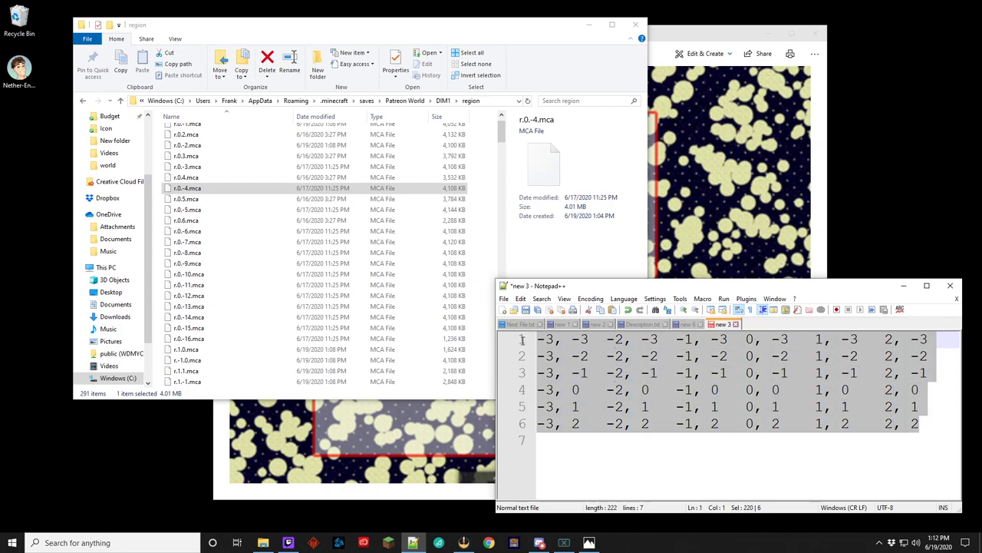
# - Close the Notepad++ and Photos windows and go back from the region folder to the Patreon World folder
pyautogui.click(950, 285)
pyautogui.click(710, 42)
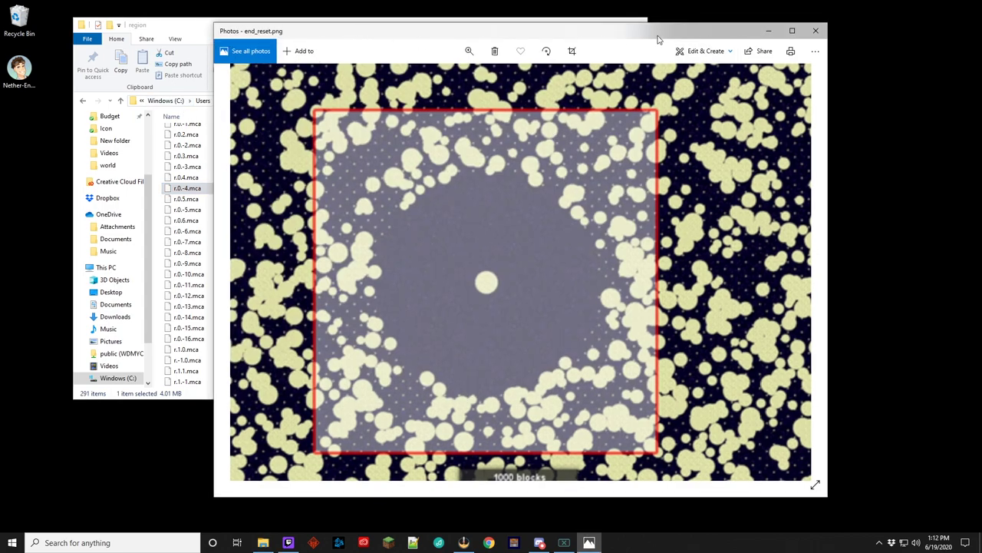
pyautogui.click(815, 31)
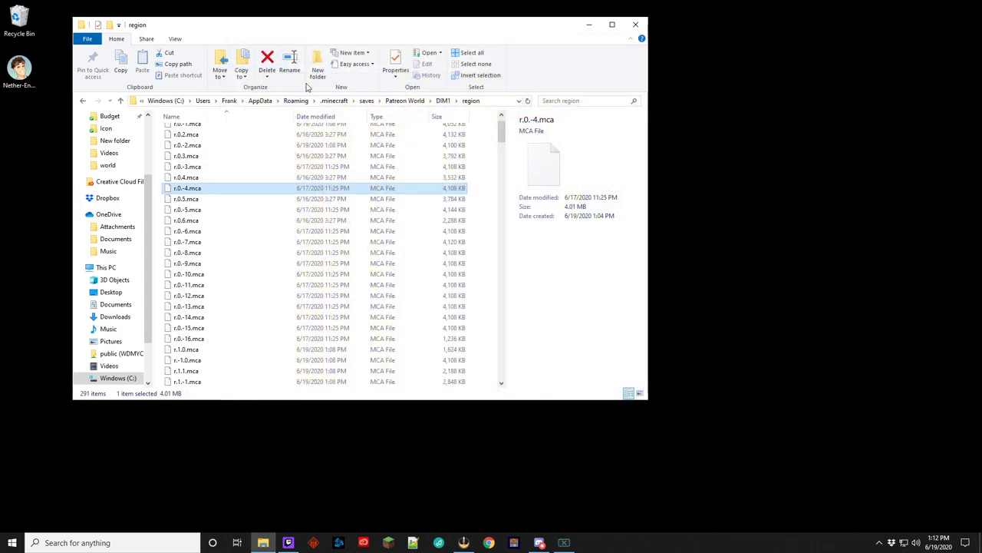
pyautogui.click(83, 100)
pyautogui.click(83, 100)
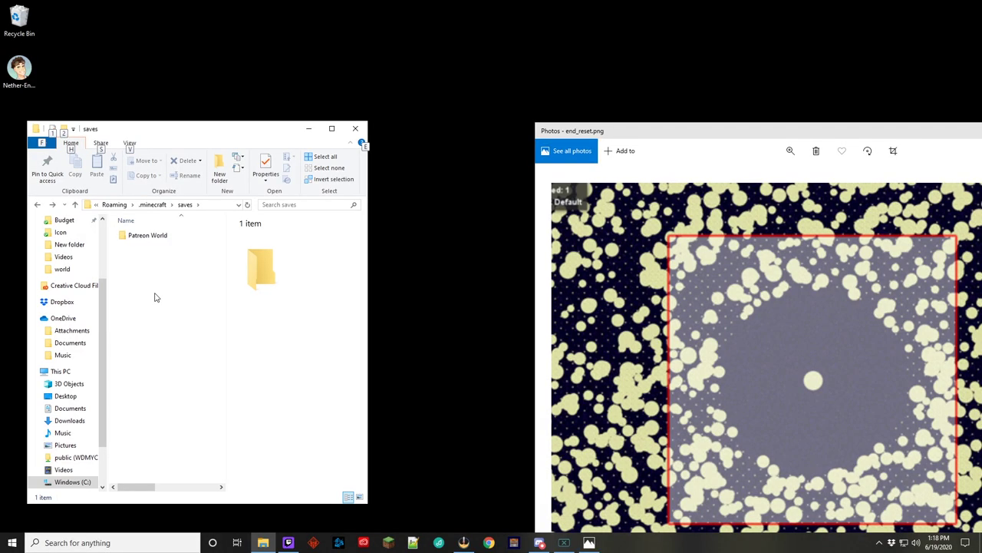
# - Open Patreon World from the saves folder, check for its DIM-1 folder, and view the region files in DIM1
pyautogui.doubleClick(139, 238)
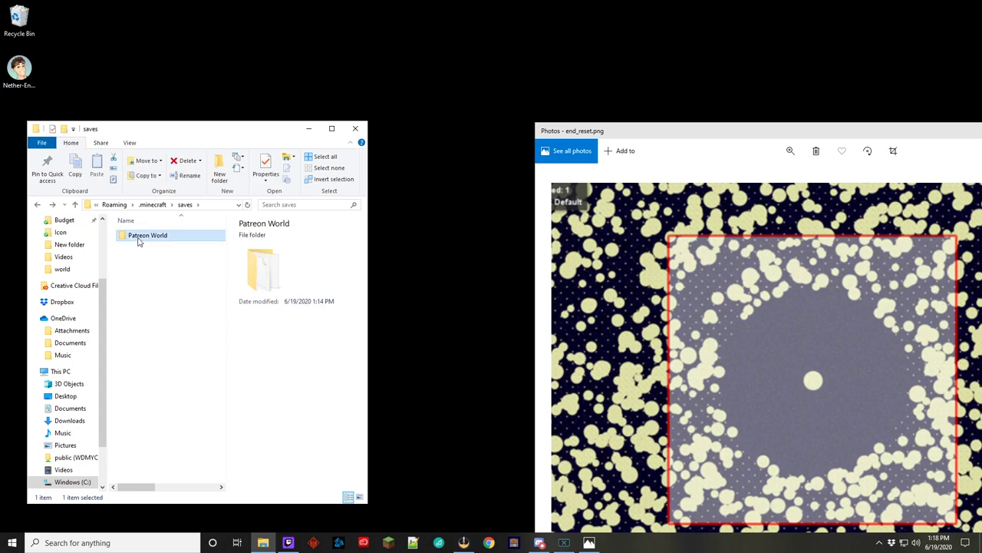
pyautogui.click(135, 235)
pyautogui.click(137, 279)
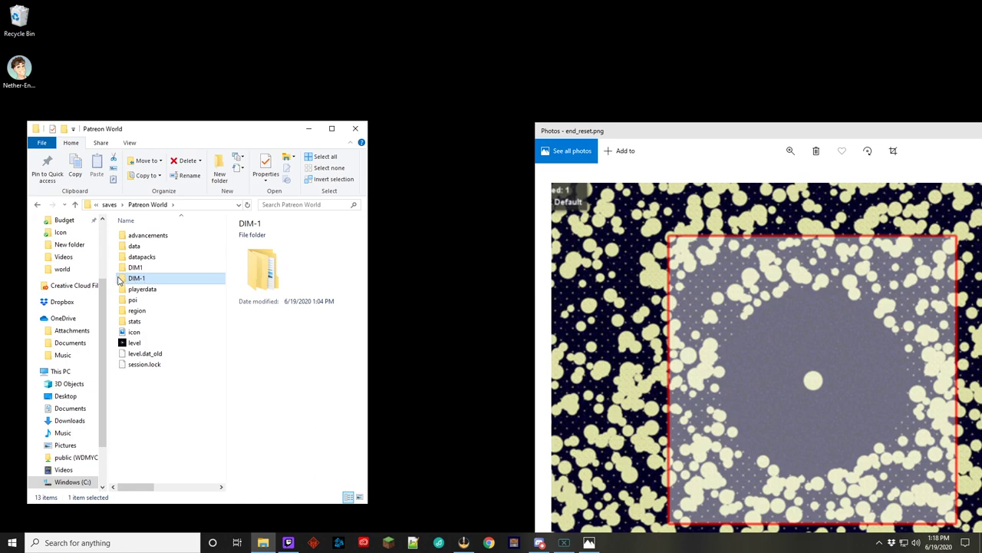
pyautogui.doubleClick(135, 267)
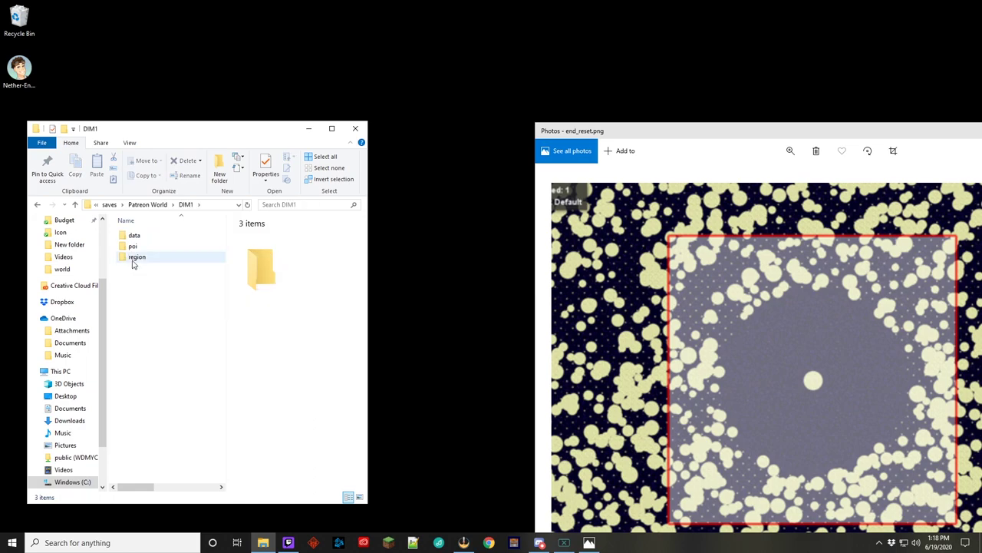
pyautogui.doubleClick(133, 258)
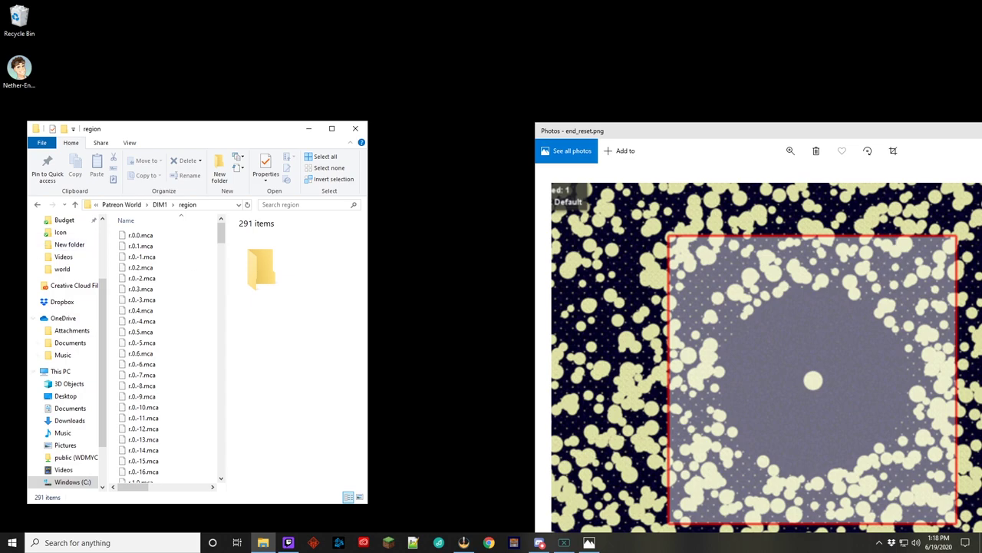
# - Return to the saves folder and launch the Nether-End-Reset tool from the desktop
pyautogui.click(35, 205)
pyautogui.click(36, 205)
pyautogui.click(37, 205)
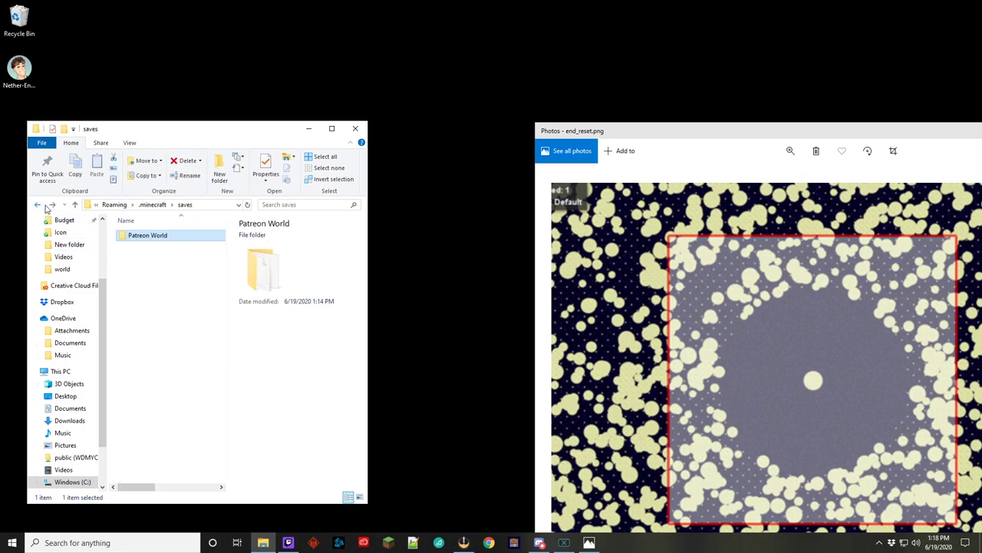
pyautogui.doubleClick(19, 69)
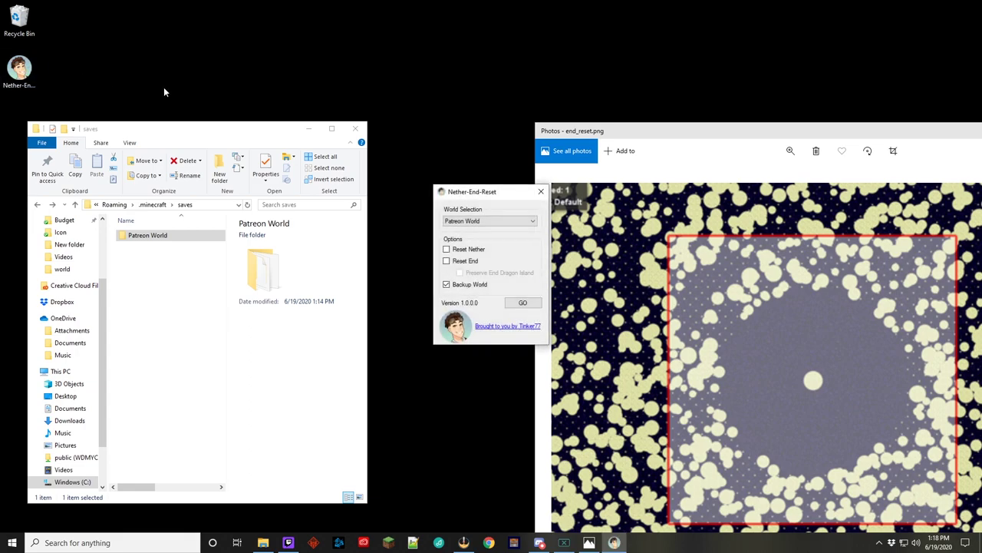
# - Reset the Nether and End of Patreon World, preserving the End dragon island and backing up the world, and close the reset tool
pyautogui.moveTo(497, 195); pyautogui.dragTo(459, 132)
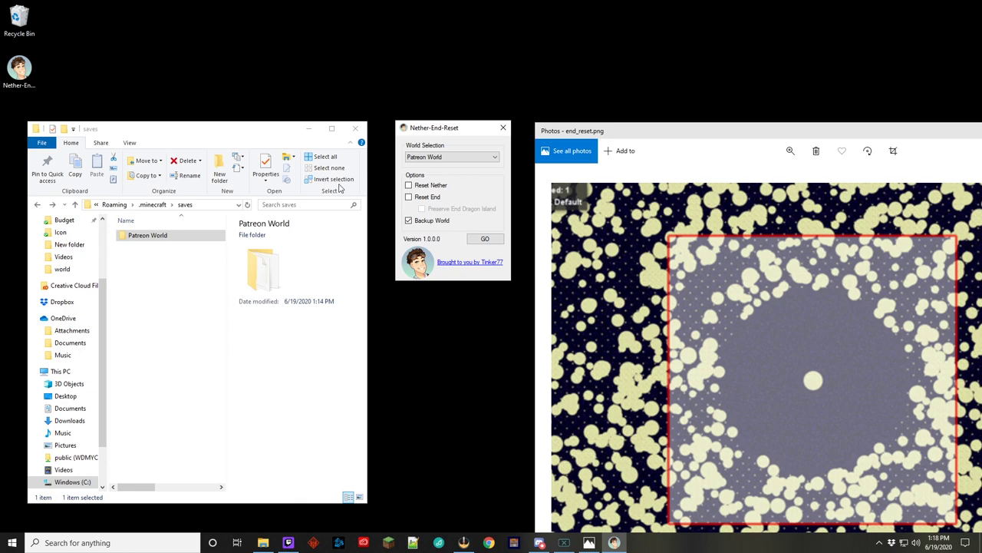
pyautogui.click(446, 158)
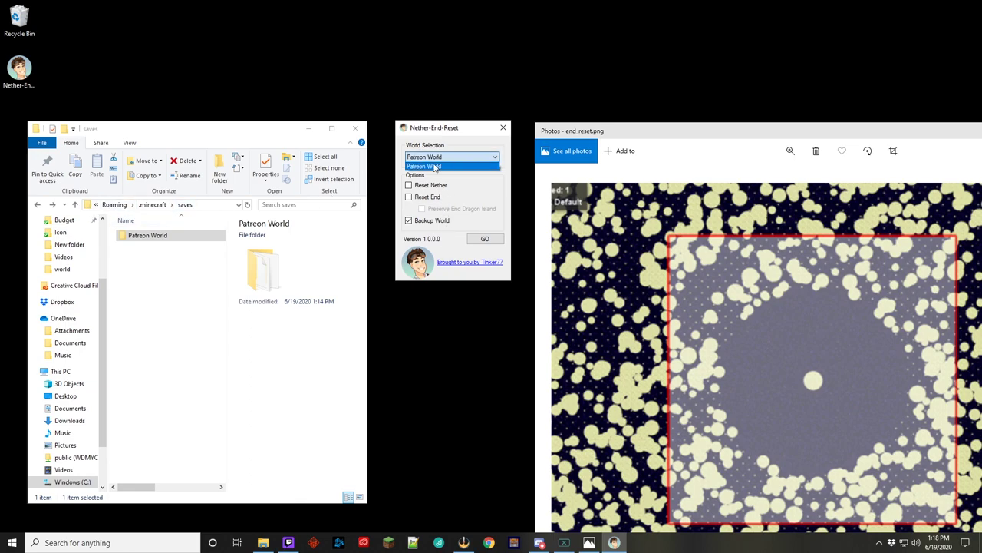
pyautogui.click(451, 164)
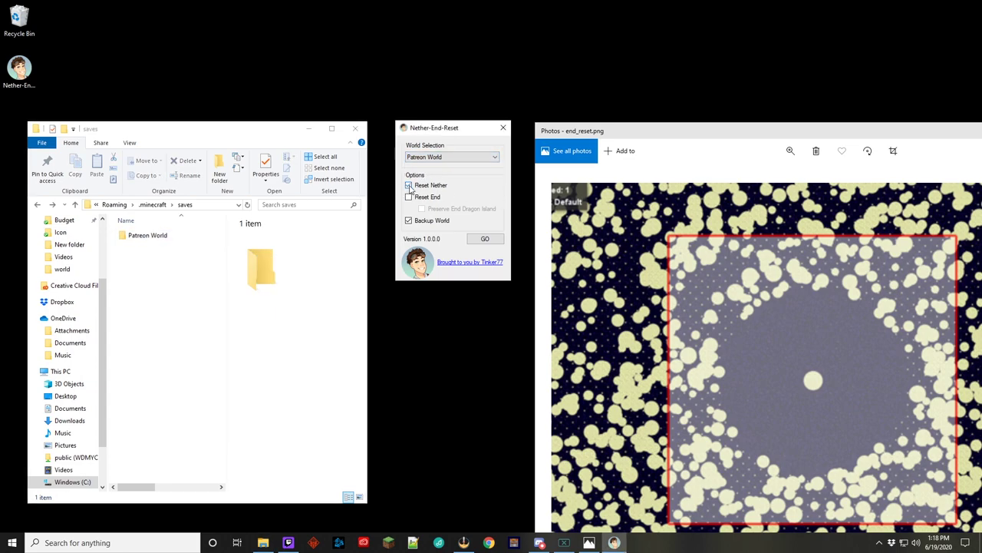
pyautogui.click(409, 187)
pyautogui.click(409, 198)
pyautogui.click(488, 241)
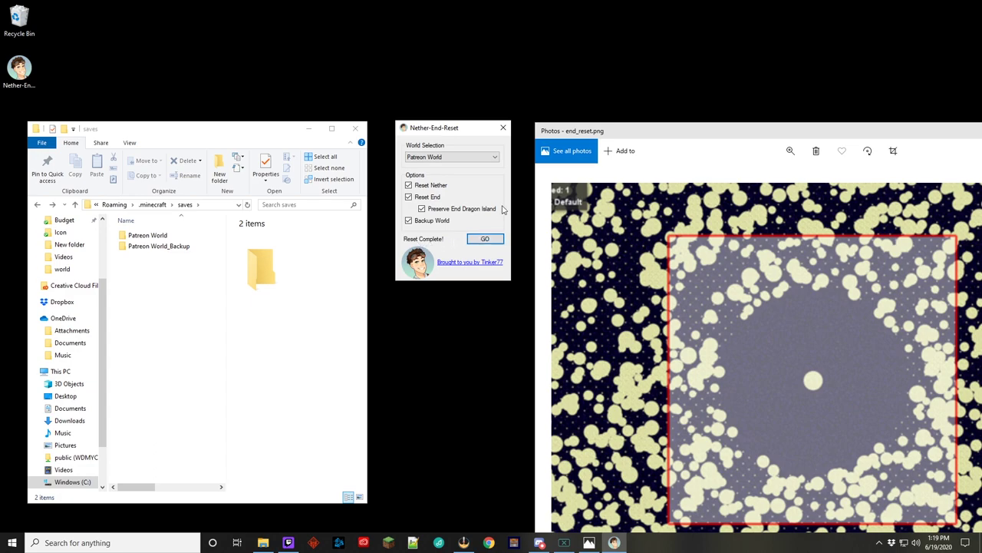
pyautogui.click(503, 129)
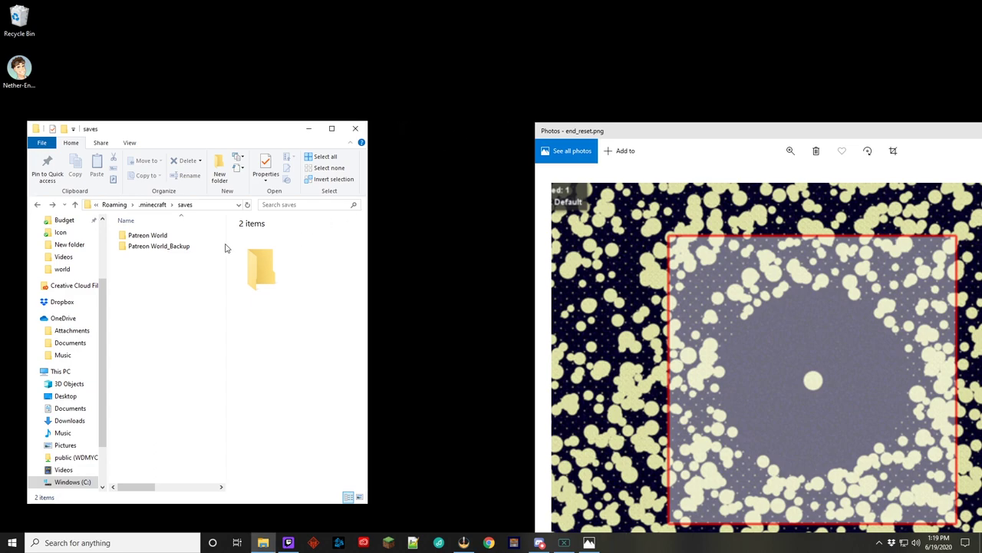
# - Open the Patreon World save folder and examine its remaining dimension folders and the .mca files in DIM1's region folder
pyautogui.click(129, 241)
pyautogui.doubleClick(124, 241)
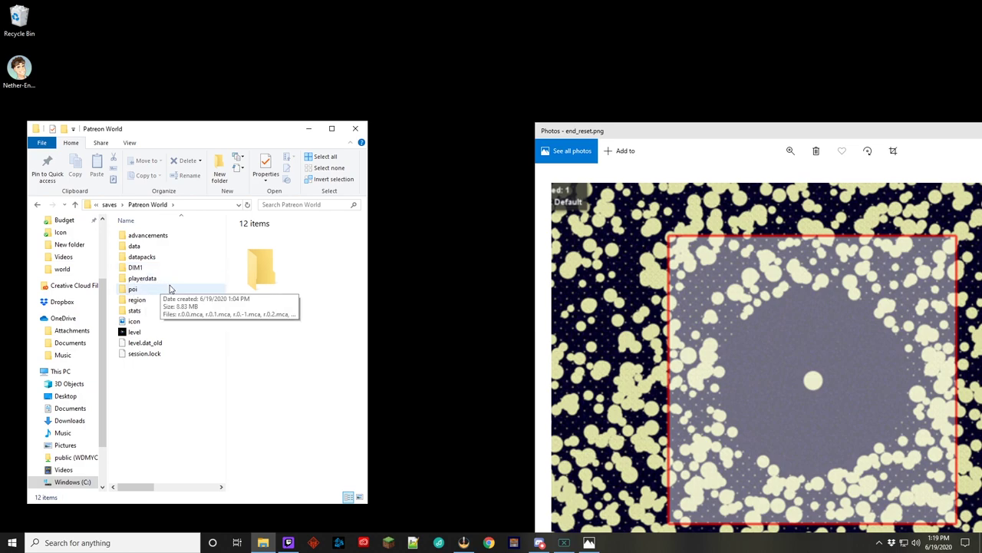
pyautogui.click(137, 270)
pyautogui.doubleClick(136, 271)
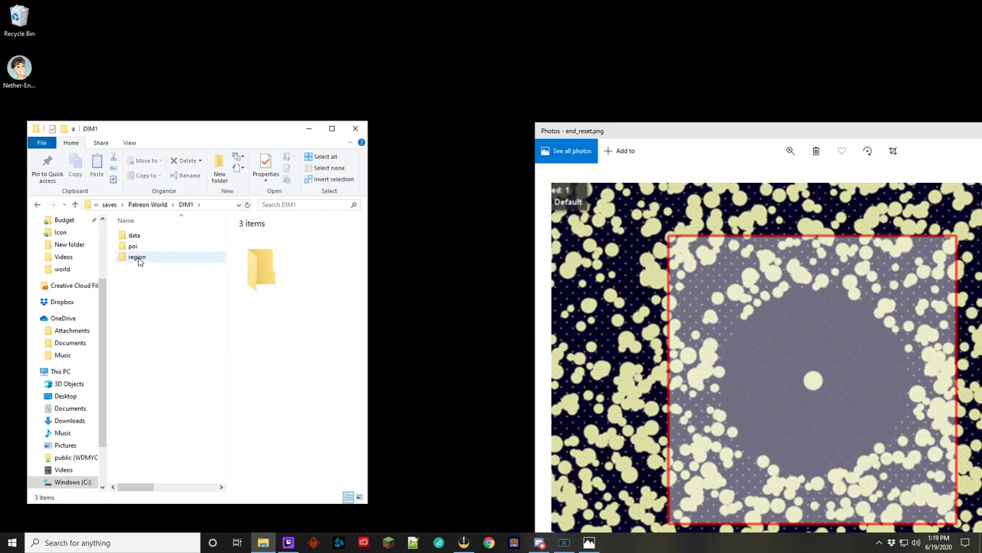
pyautogui.doubleClick(138, 257)
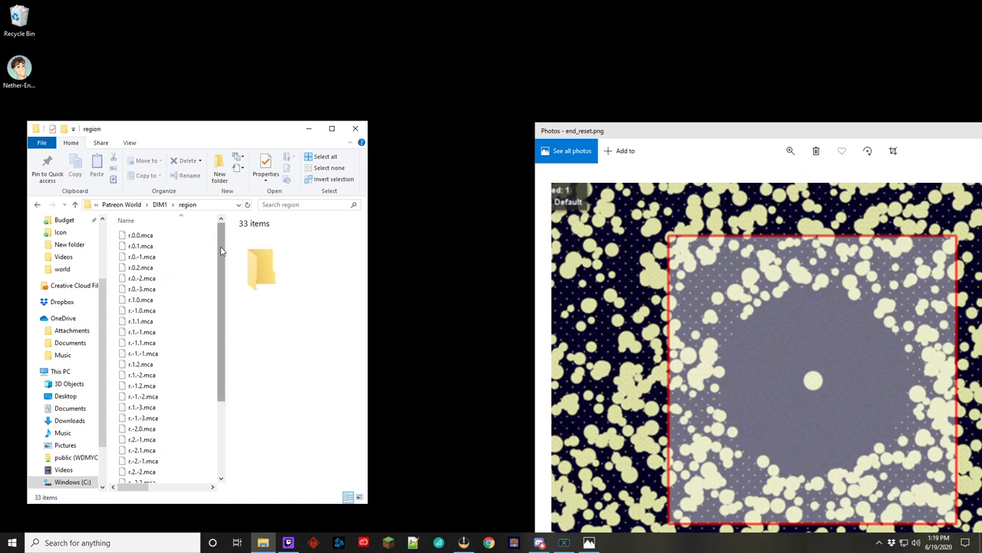
pyautogui.moveTo(221, 301); pyautogui.dragTo(221, 371)
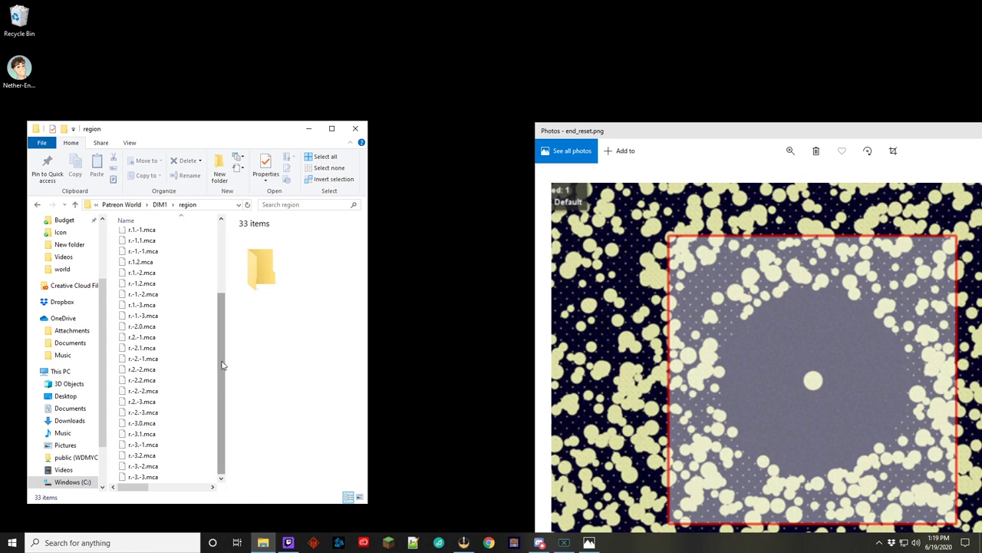
pyautogui.moveTo(221, 361); pyautogui.dragTo(223, 293)
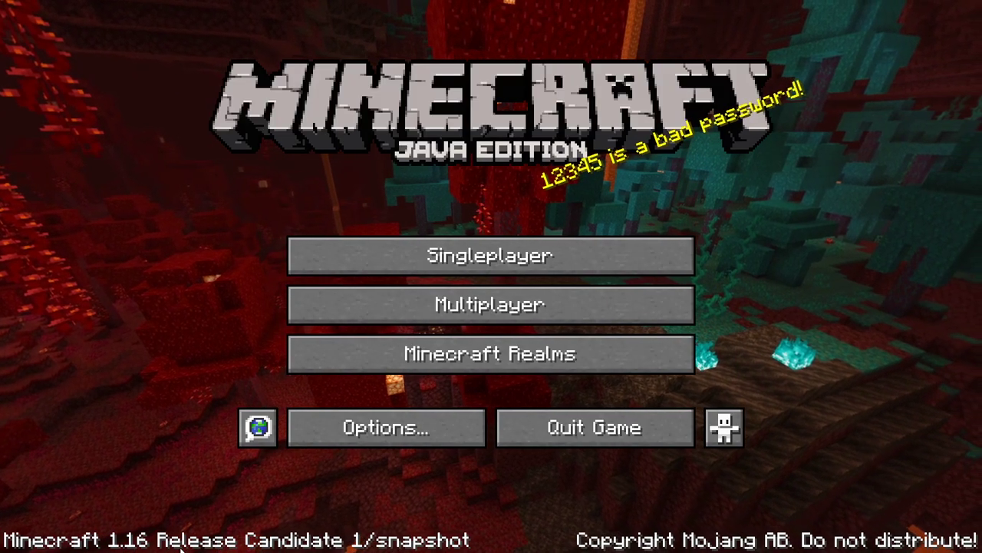
# - Switch to Minecraft and load the singleplayer world Patreon World without creating another backup
pyautogui.click(512, 262)
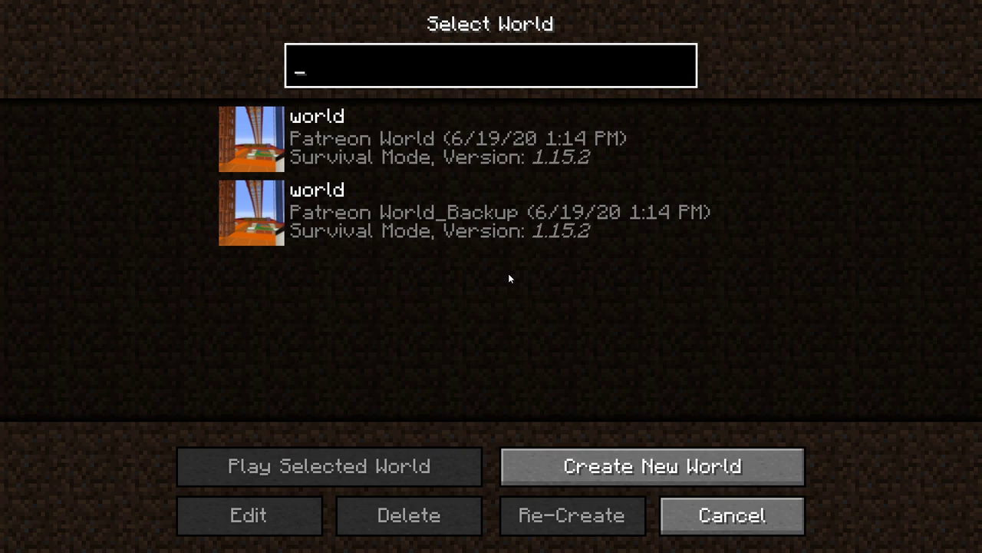
pyautogui.moveTo(326, 136)
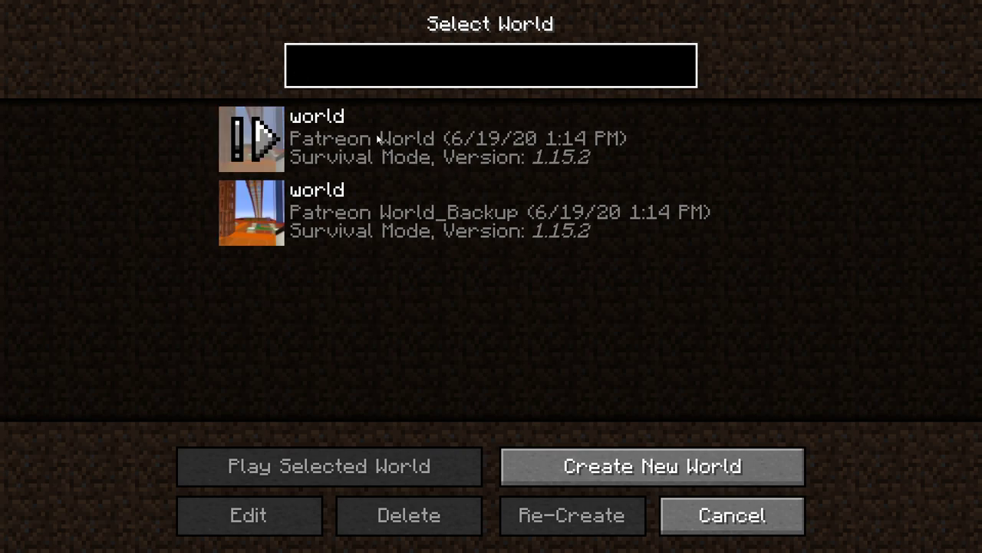
pyautogui.moveTo(386, 202)
pyautogui.click(274, 142)
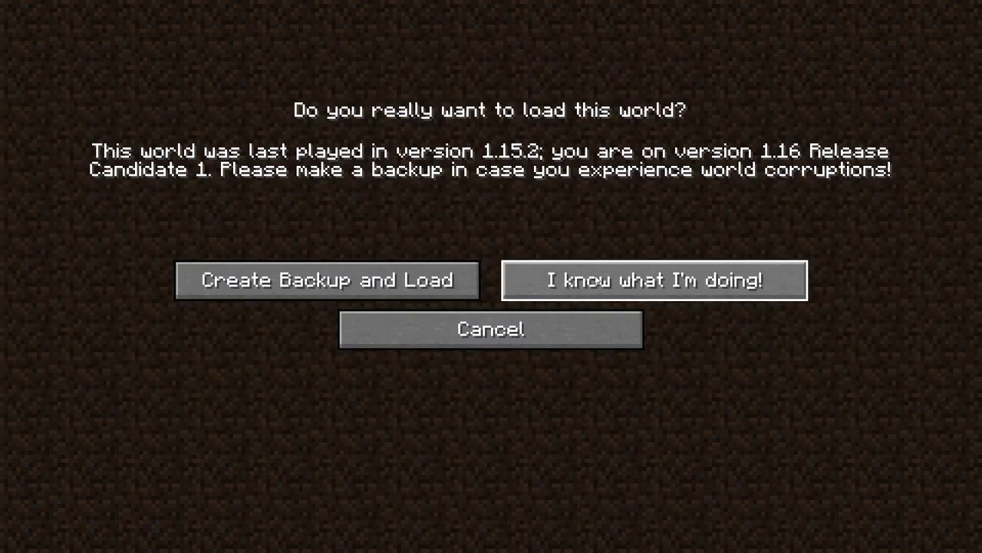
pyautogui.click(599, 278)
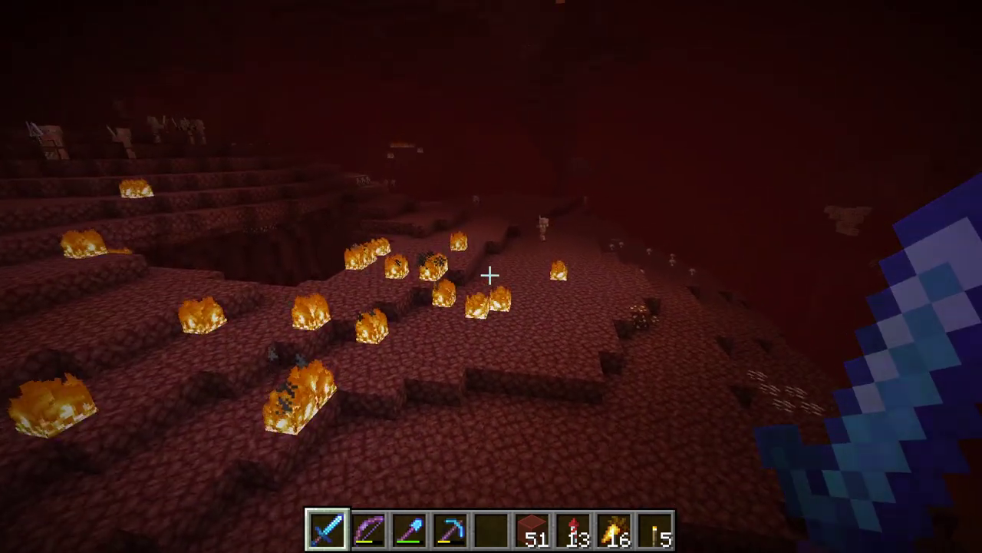
# - Switch to the front-facing third-person camera and move forward to view the surrounding Nether terrain
pyautogui.press('F5')
pyautogui.press('F5')
pyautogui.press('w')
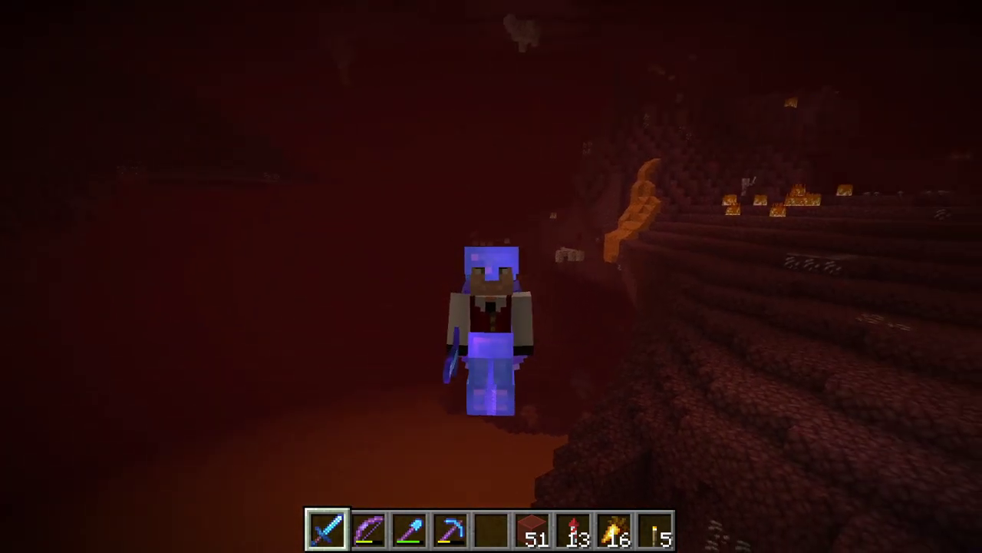